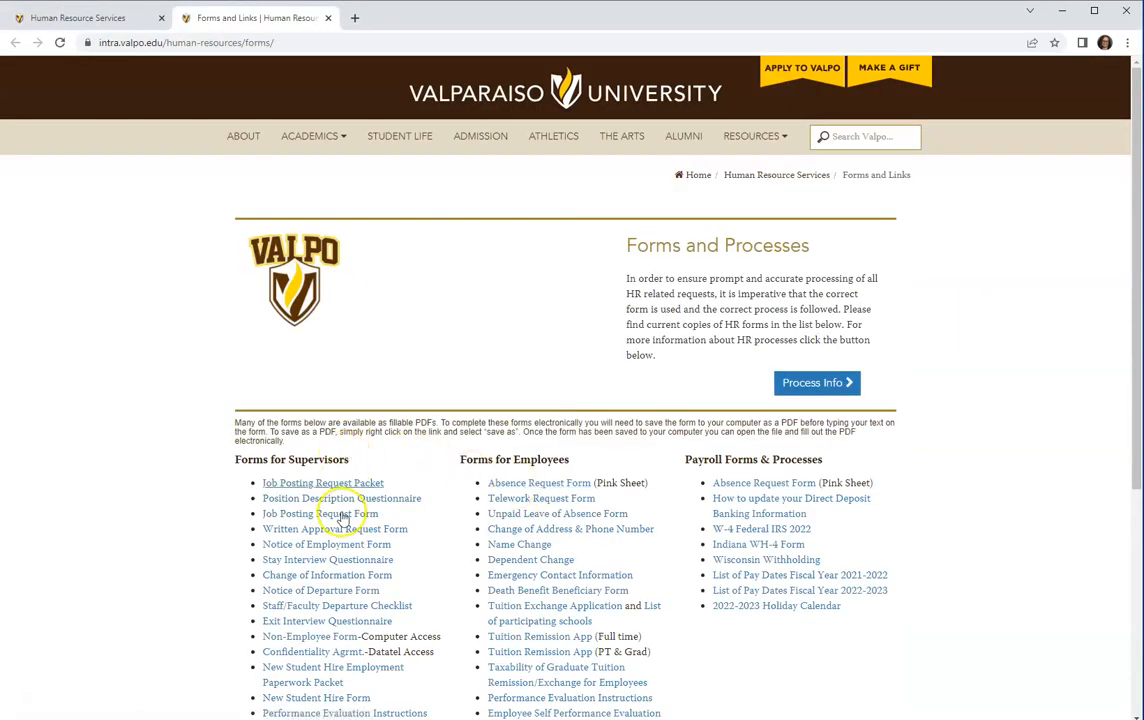
Open the 'Change of Information Form' link under Forms for Supervisors on the HR Forms page.
click(340, 575)
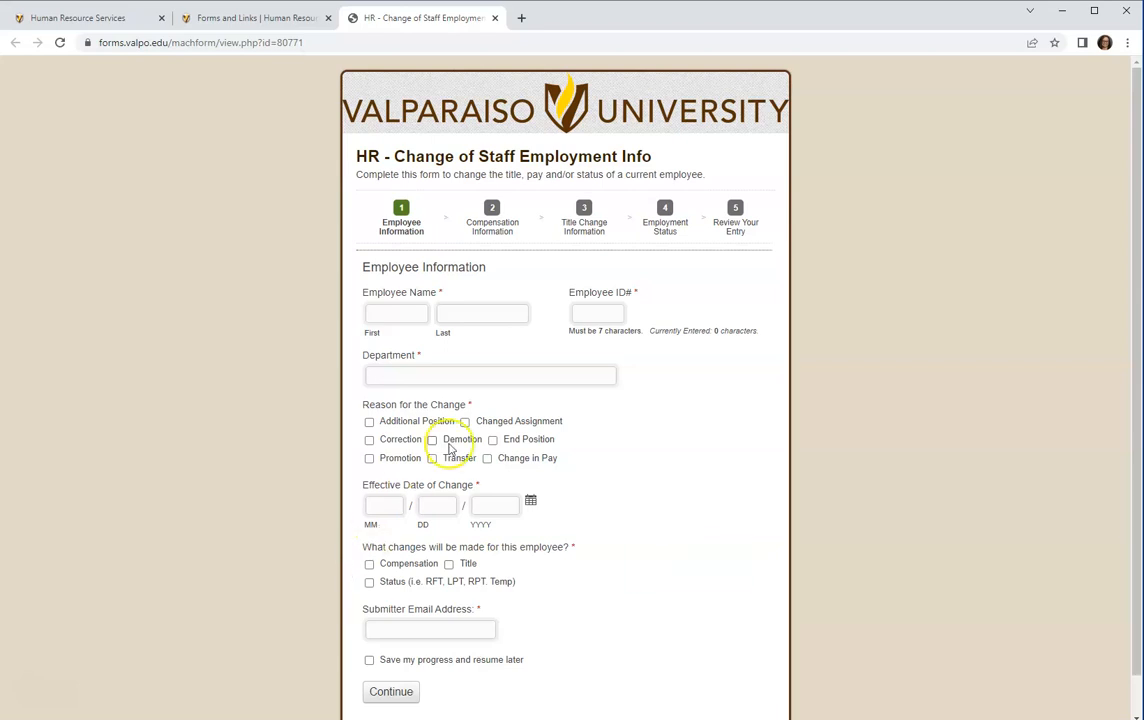
Enter a sample employee first and last name and a seven-digit Employee ID#.
click(405, 315)
text(Test)
key(Tab)
text(Tester)
key(Tab)
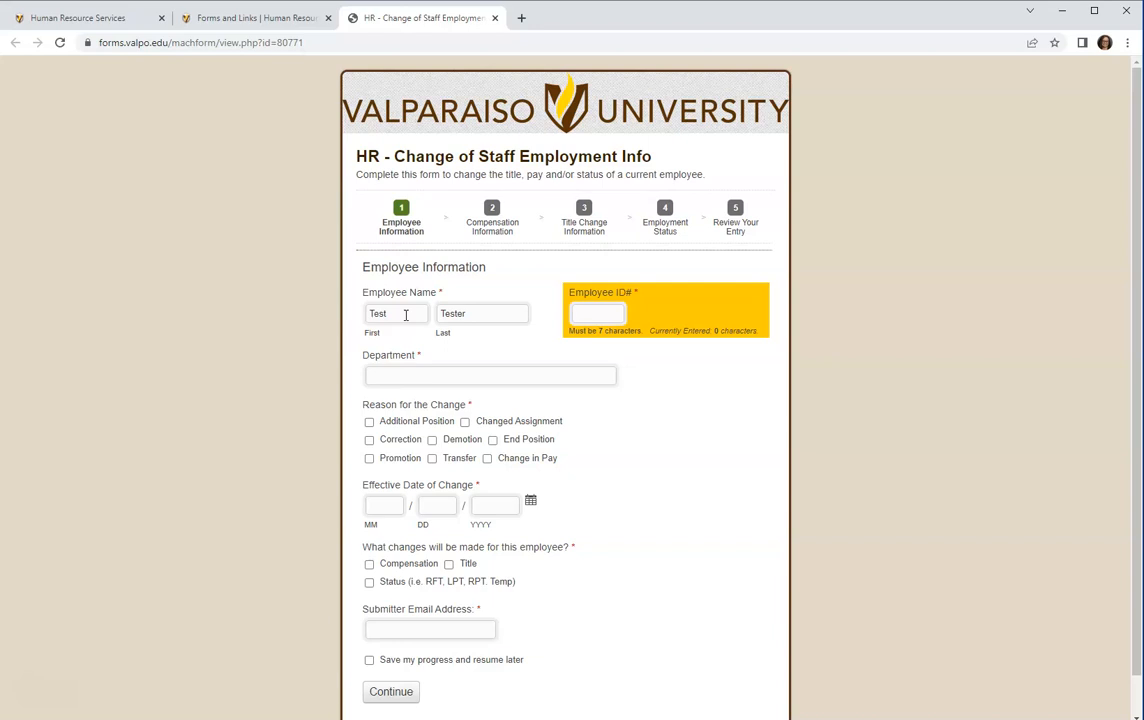
text(1234567)
Type HR into the employee's Department field.
click(397, 376)
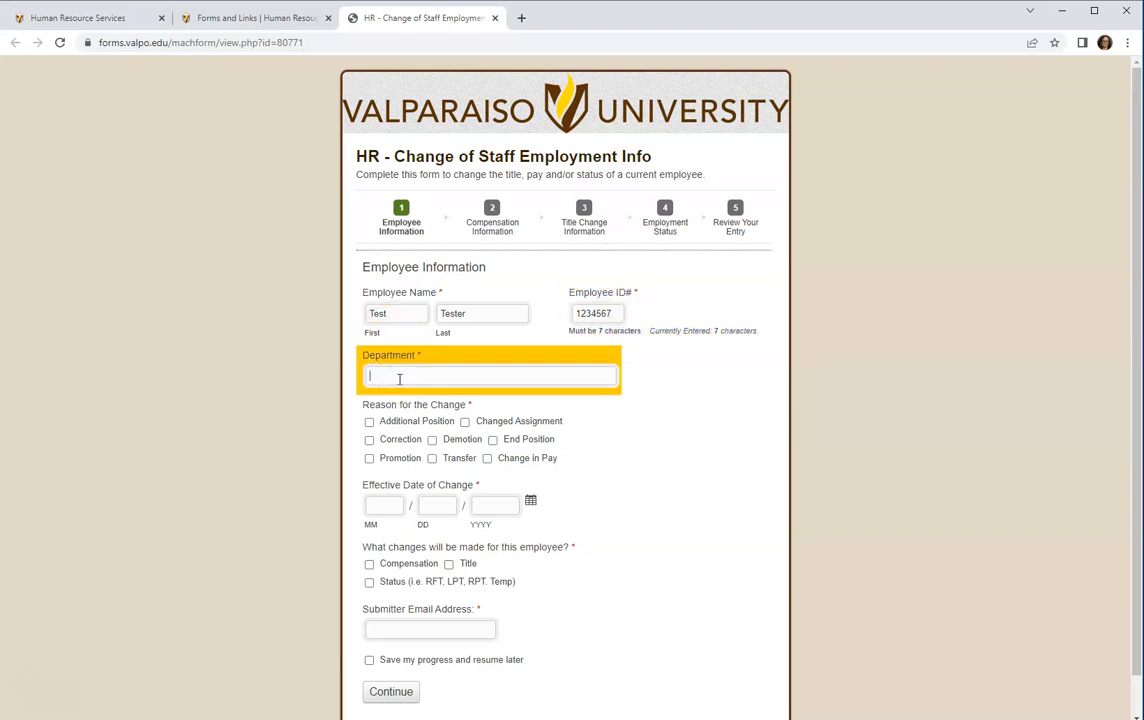
text(HR)
mouse_move(424, 488)
Check Additional Position as the change reason and pick January 8, 2023 as effective date.
click(369, 422)
mouse_move(370, 500)
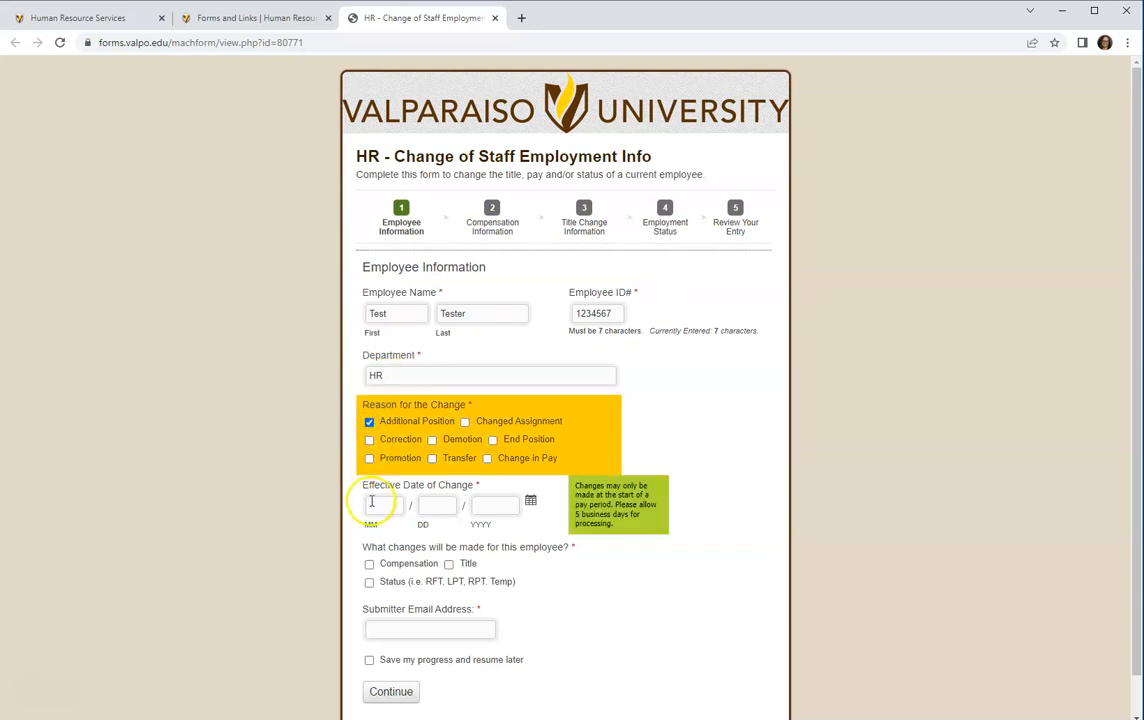
click(530, 507)
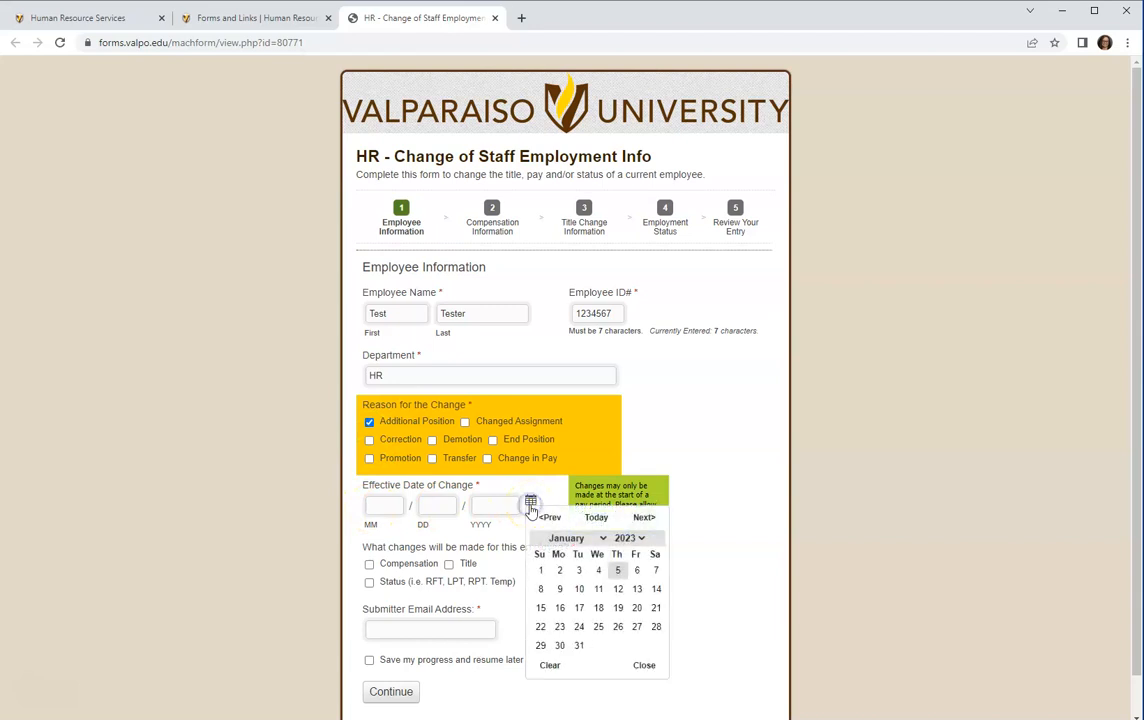
click(539, 591)
mouse_move(530, 554)
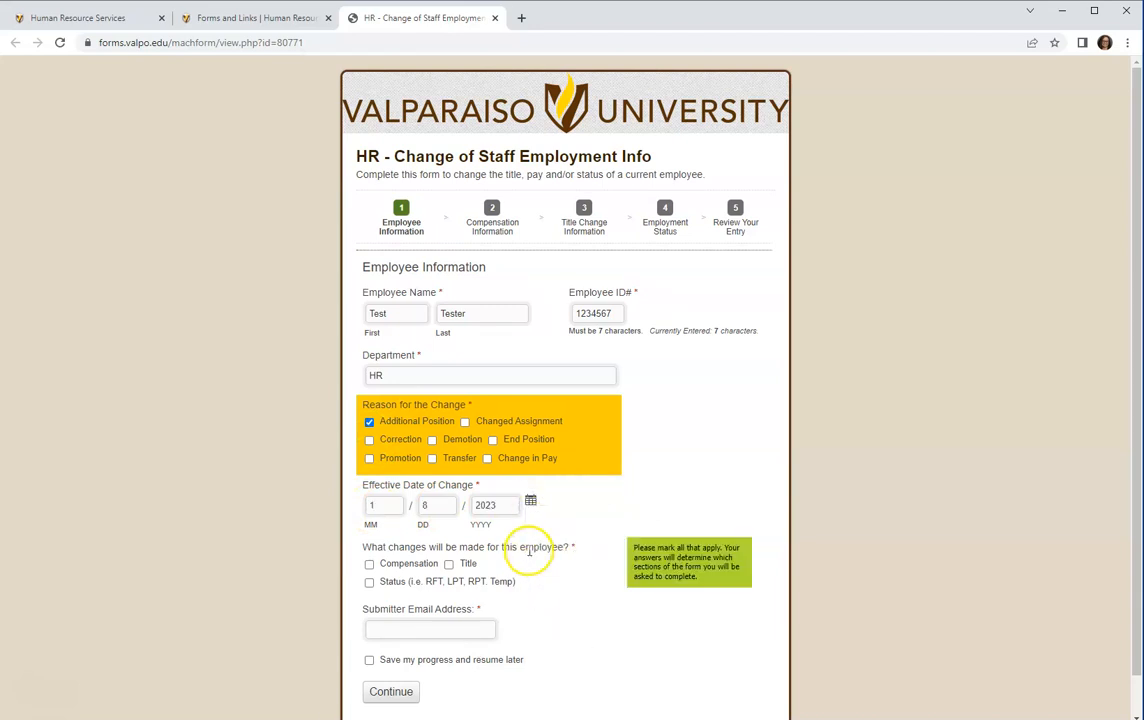
scroll(528, 553, down, 1)
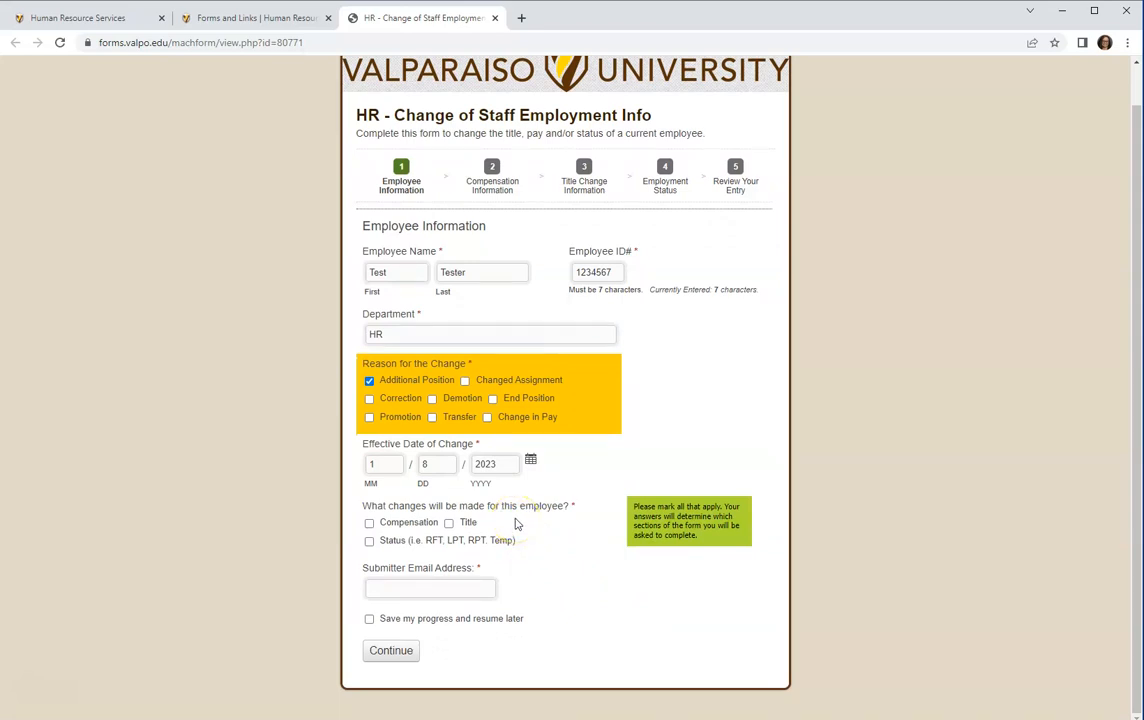
Mark Compensation and Title as the changes, enter the submitter's e-mail, and continue.
click(370, 523)
click(449, 523)
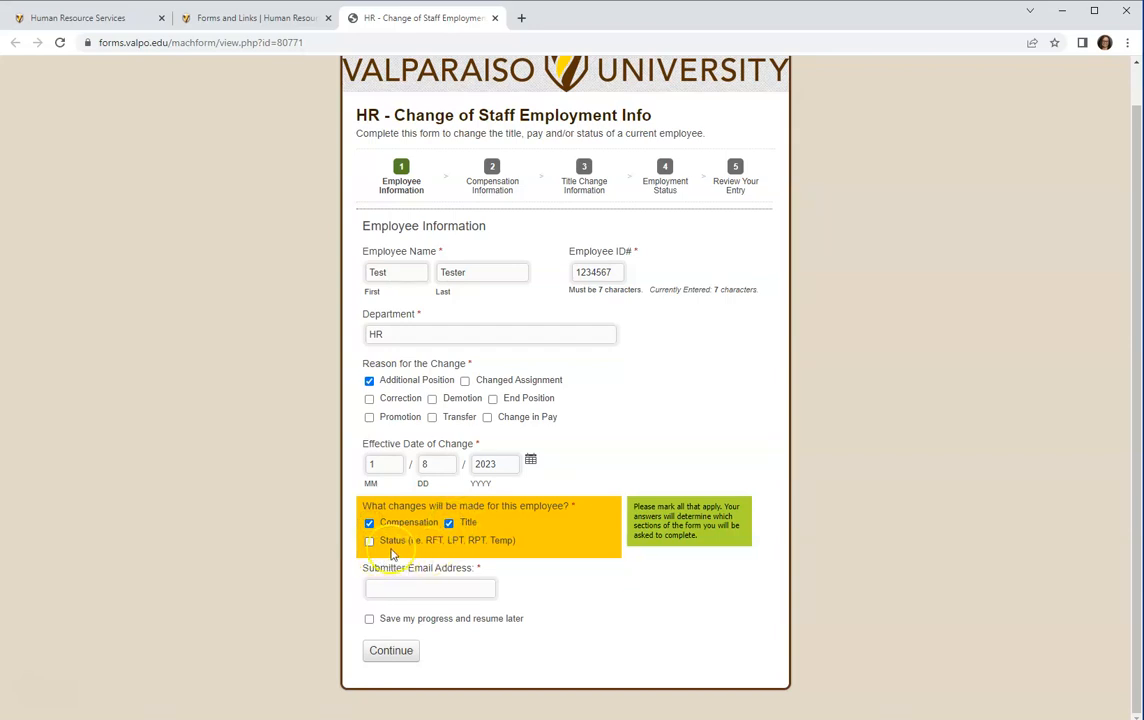
click(397, 588)
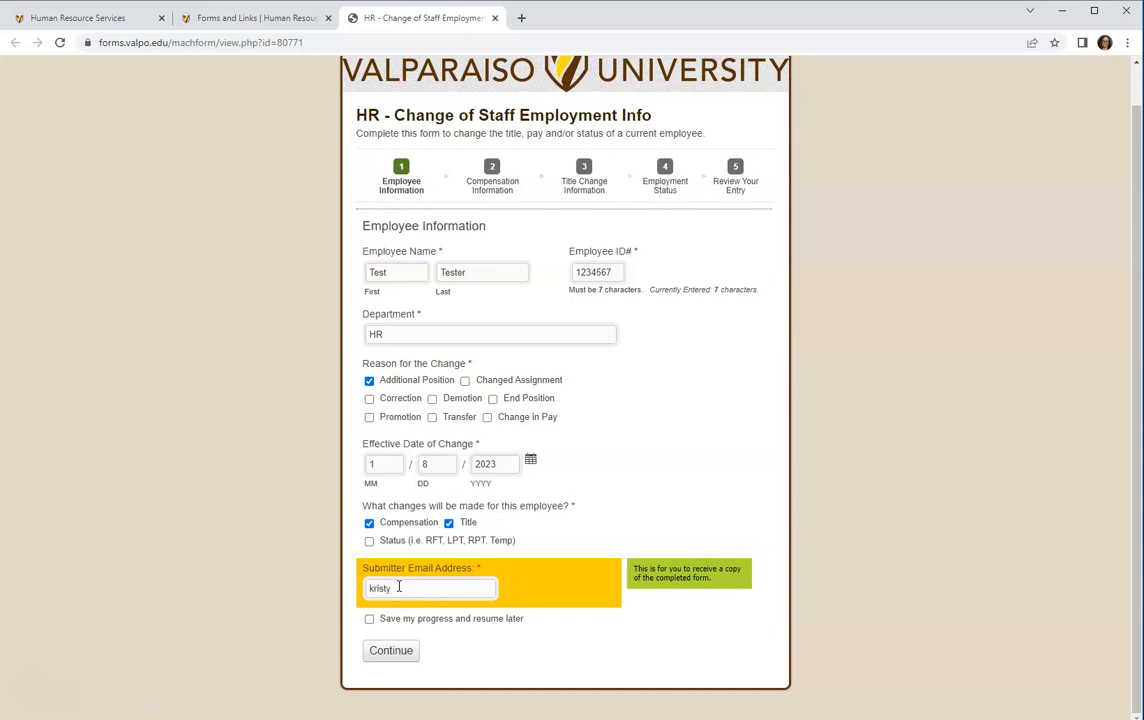
click(391, 650)
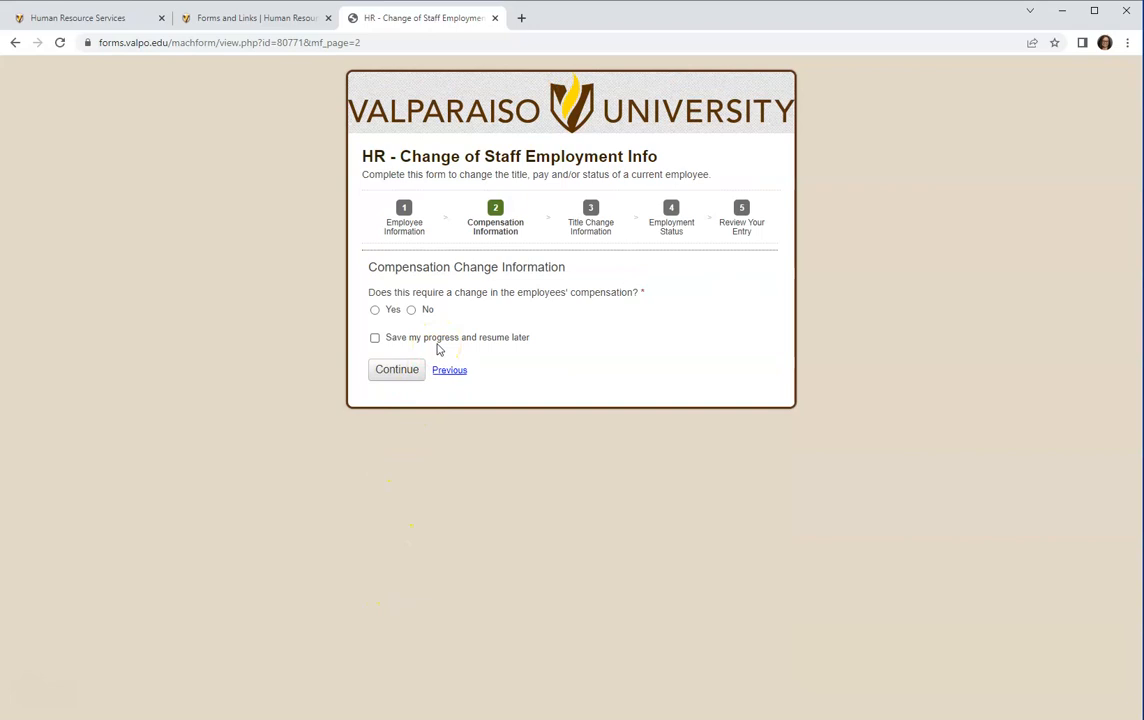
Answer Yes to a compensation change with a new hourly rate of $10.00, then continue.
click(375, 310)
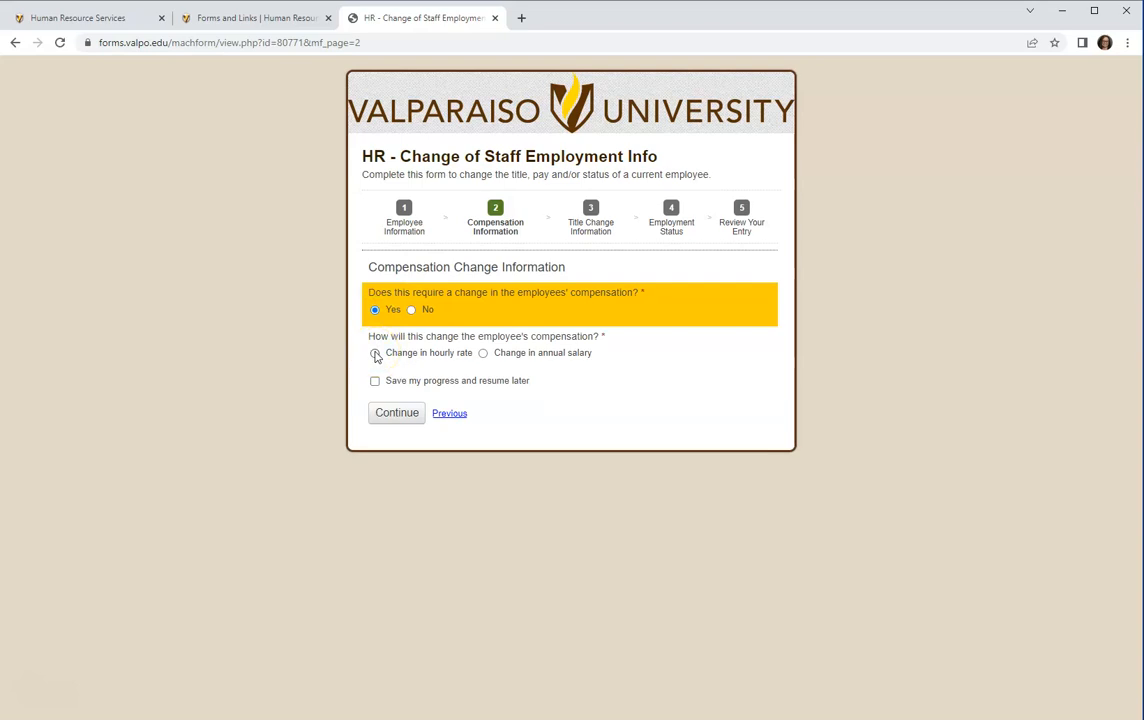
click(375, 353)
click(420, 406)
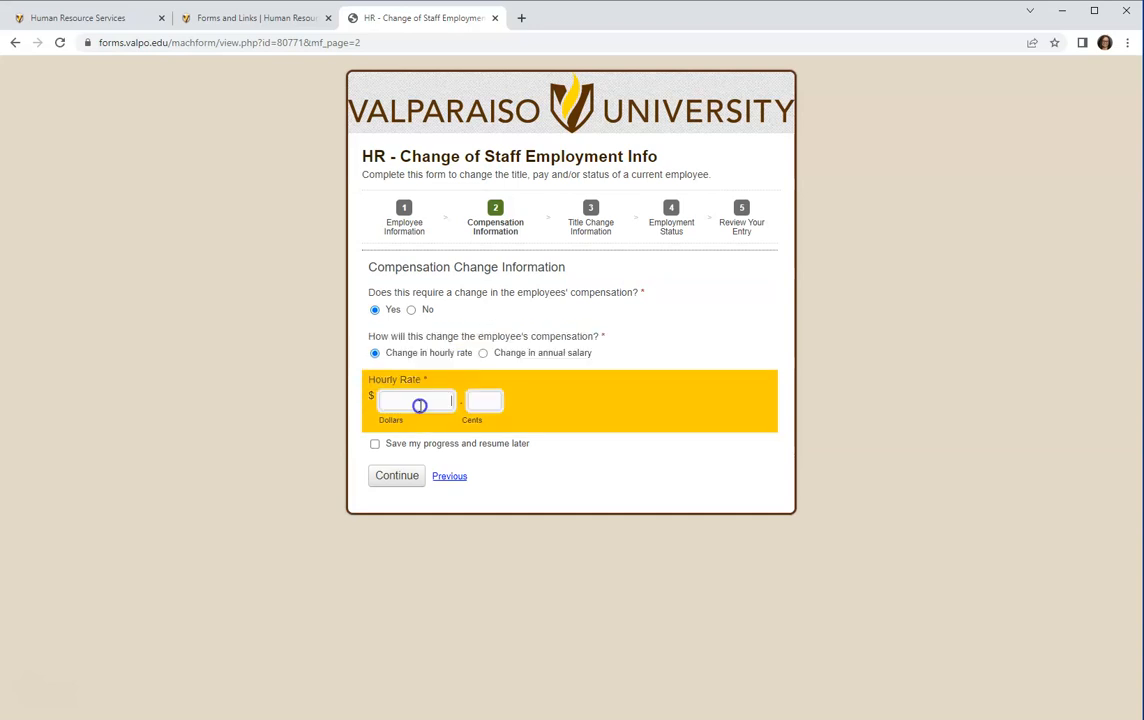
text(10.00)
key(BackSpace)
key(BackSpace)
key(BackSpace)
key(Tab)
text(00)
click(429, 406)
click(396, 476)
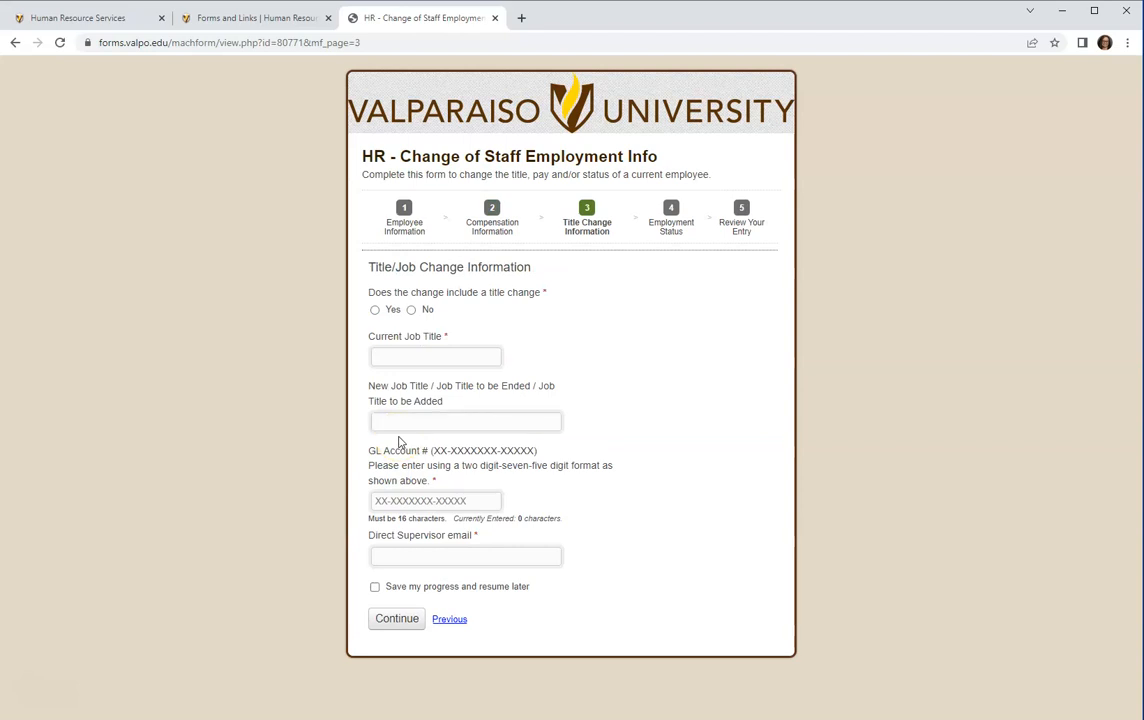
Answer Yes to the title change, with current title Tester and new title Generic.
click(374, 310)
click(409, 352)
text(Tester)
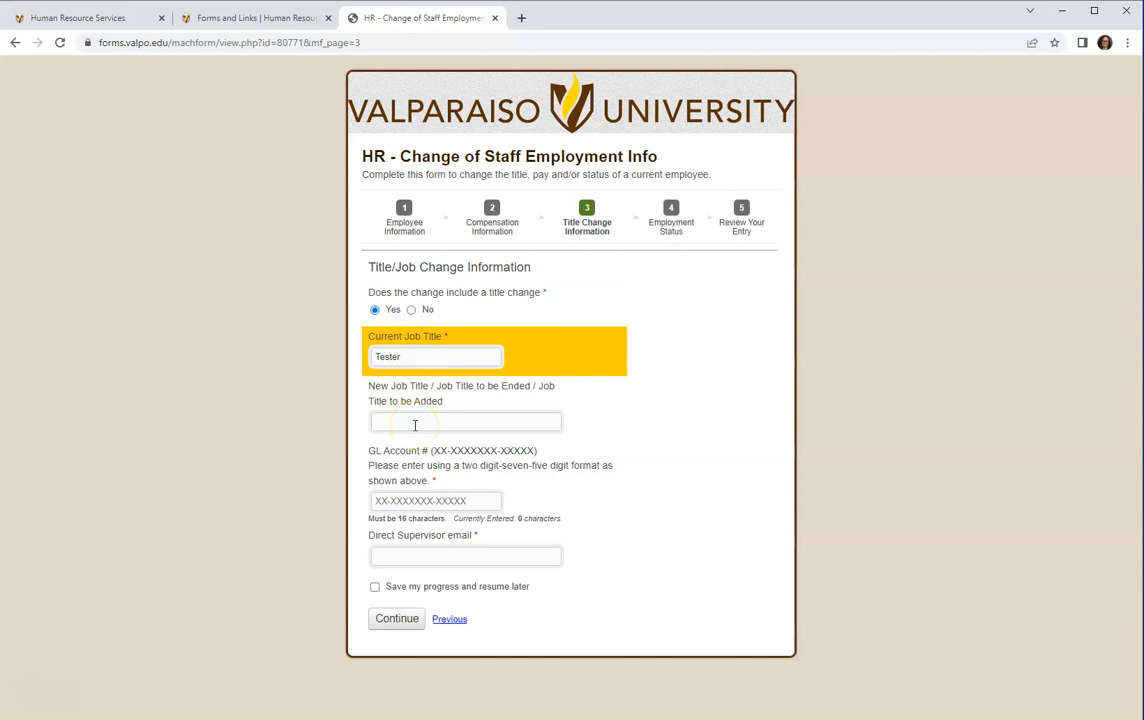
click(410, 368)
click(400, 421)
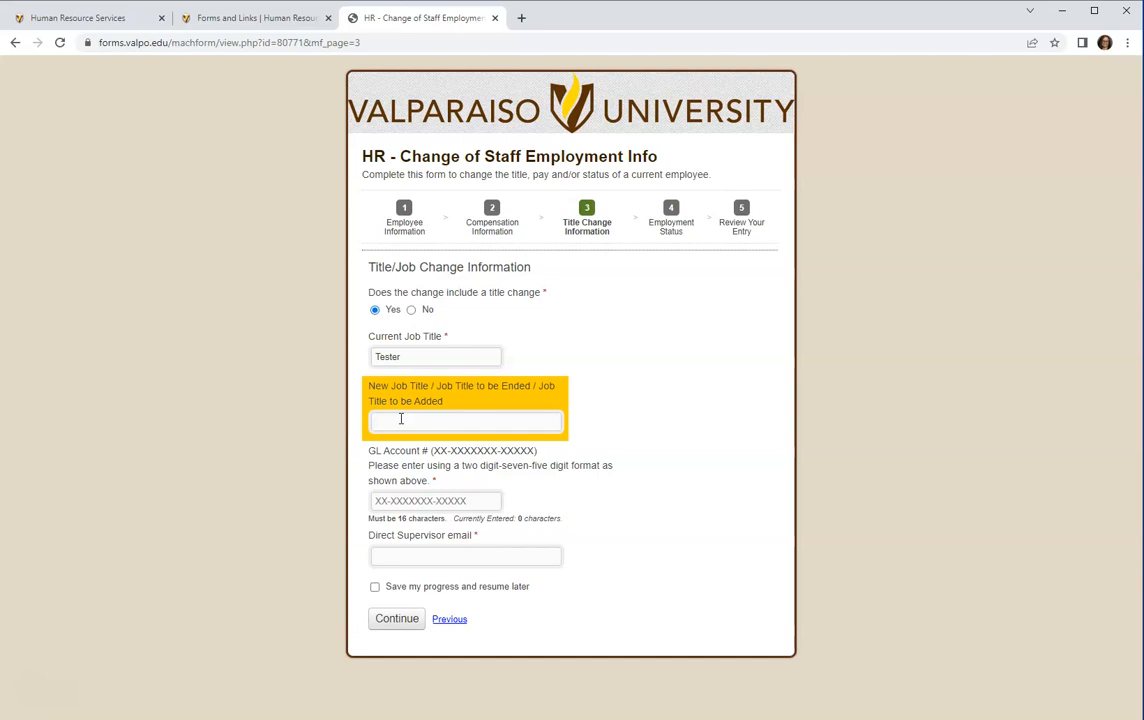
text(Generic)
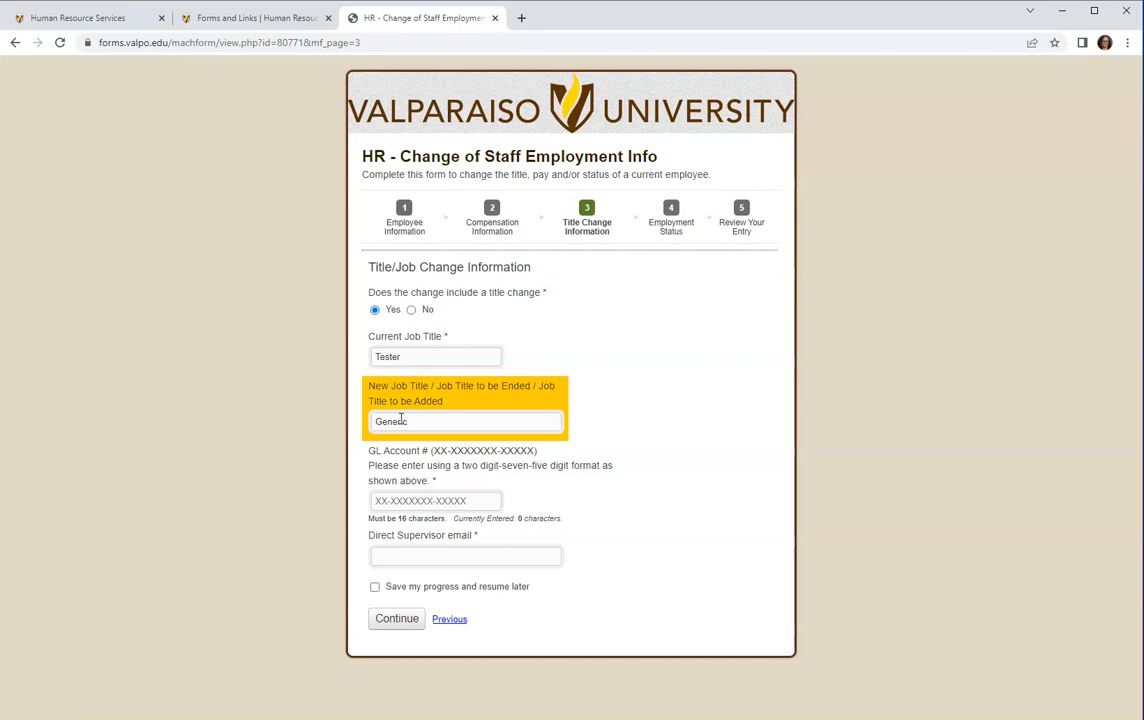
Enter the 16-digit GL account number and the direct supervisor's e-mail, then continue.
click(468, 493)
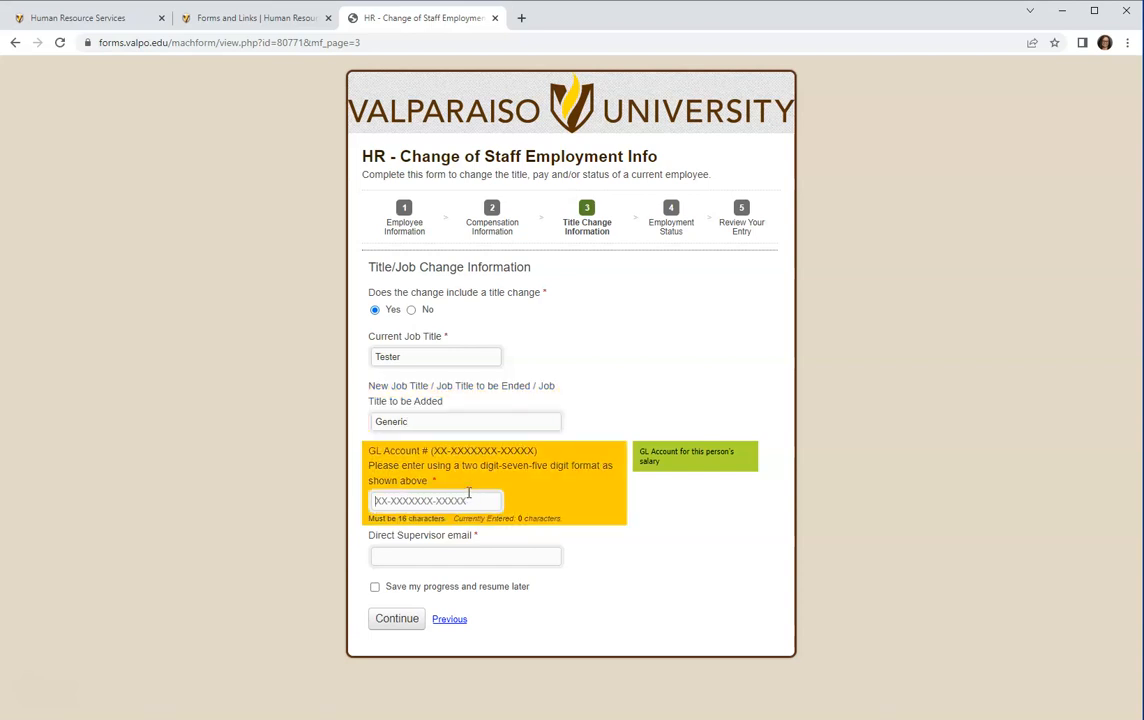
text(1111111111111111)
click(421, 557)
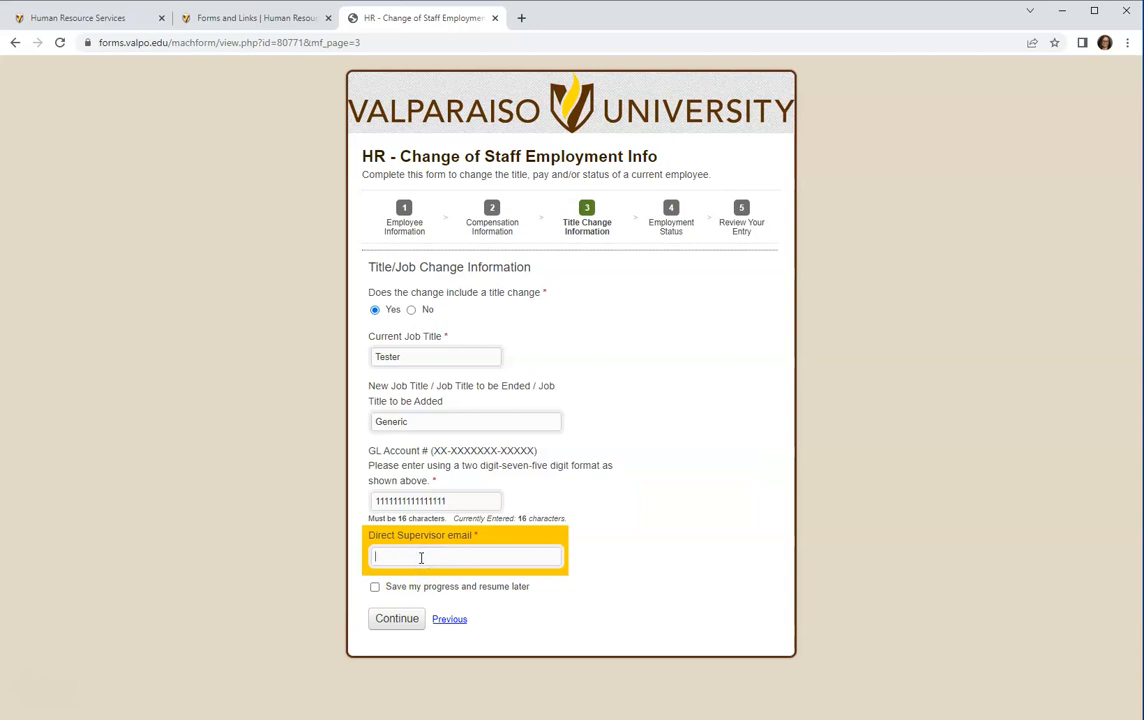
click(409, 620)
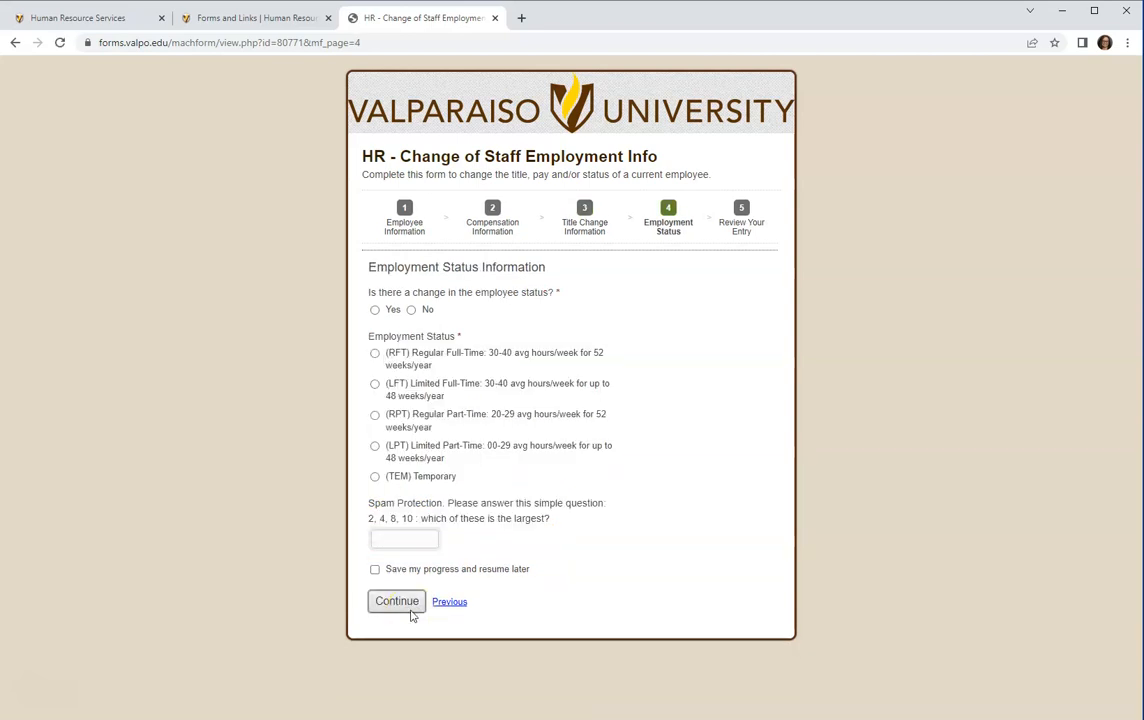
Choose No for an employee status change, answer 10 to the spam check, and continue.
click(411, 310)
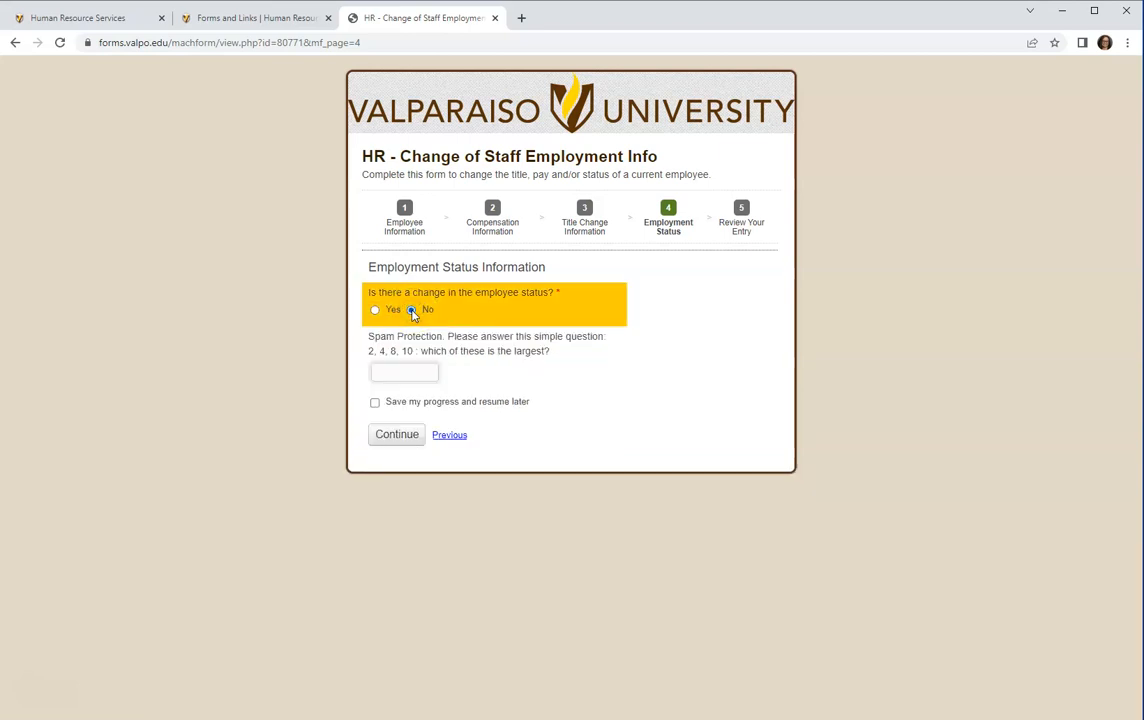
click(412, 372)
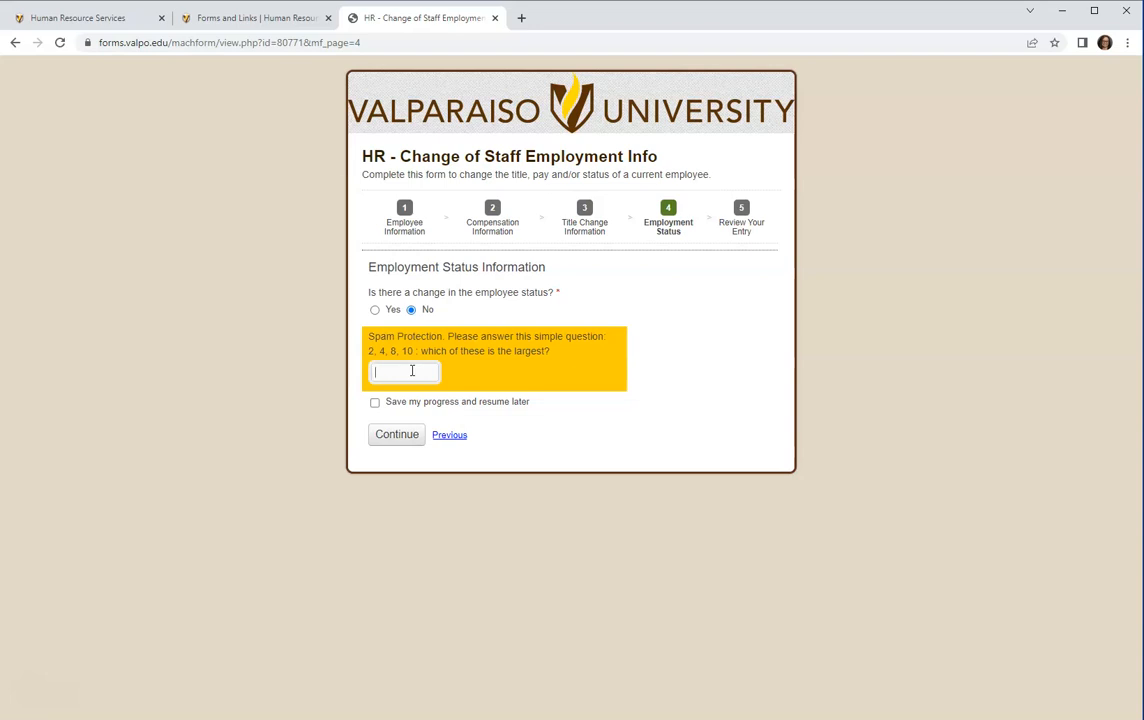
text(10)
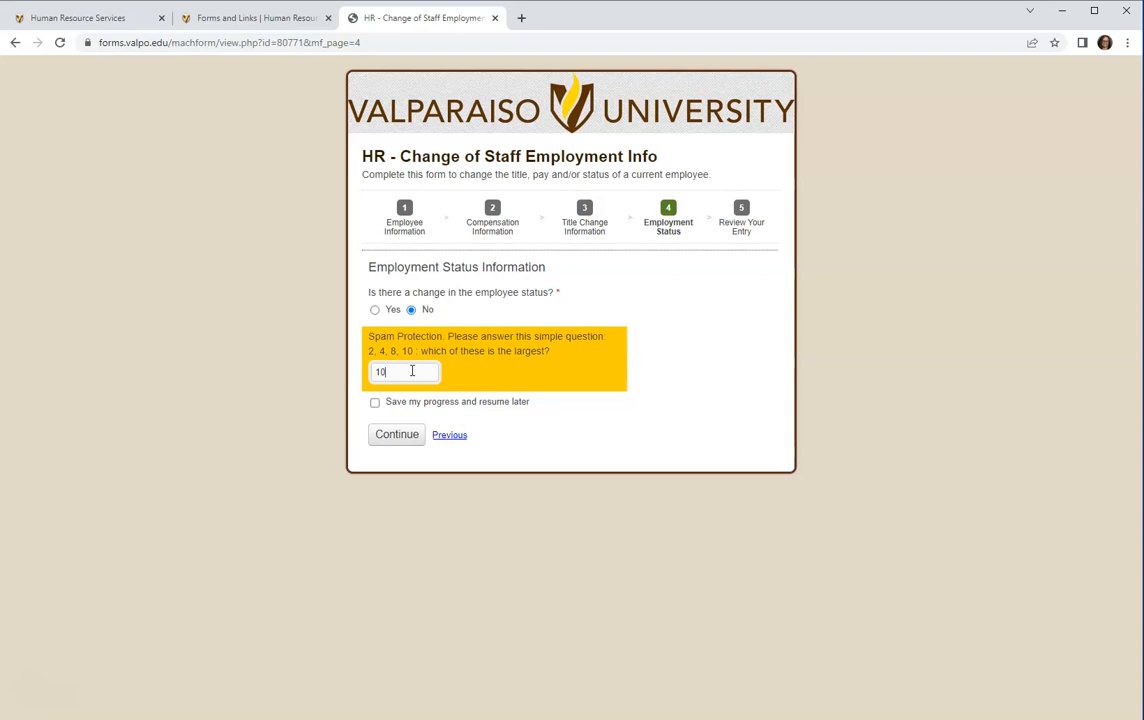
click(411, 434)
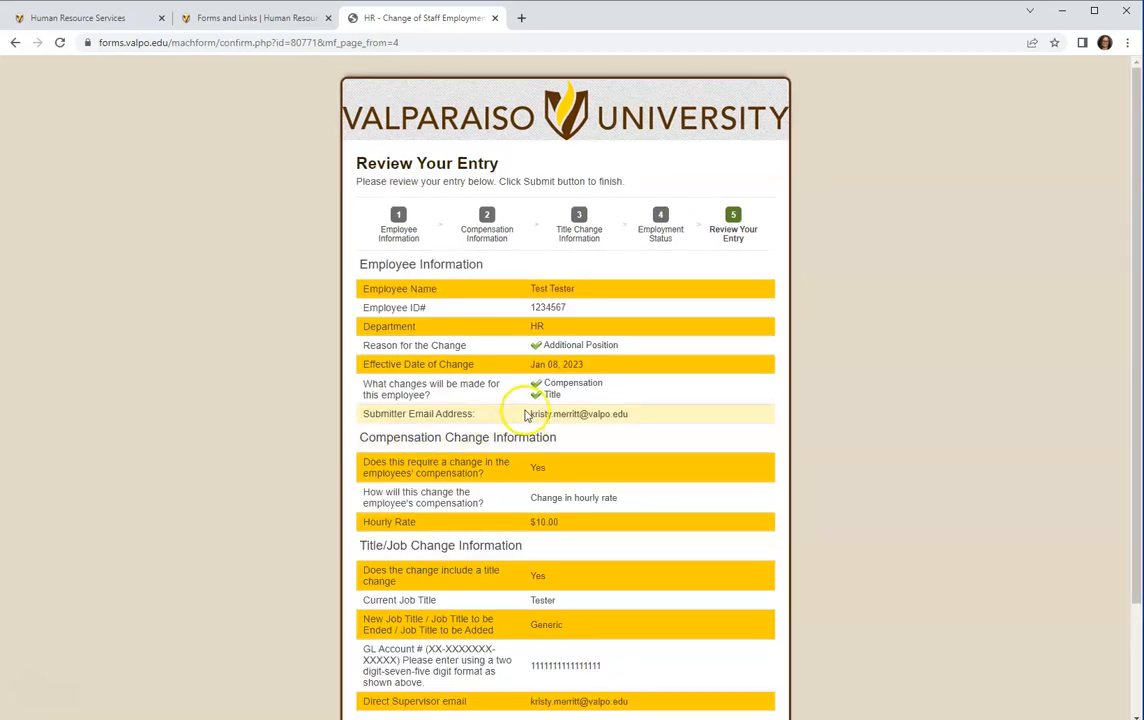
Scroll through the Review Your Entry summary and submit the form.
scroll(533, 212, down, 1)
scroll(536, 216, down, 1)
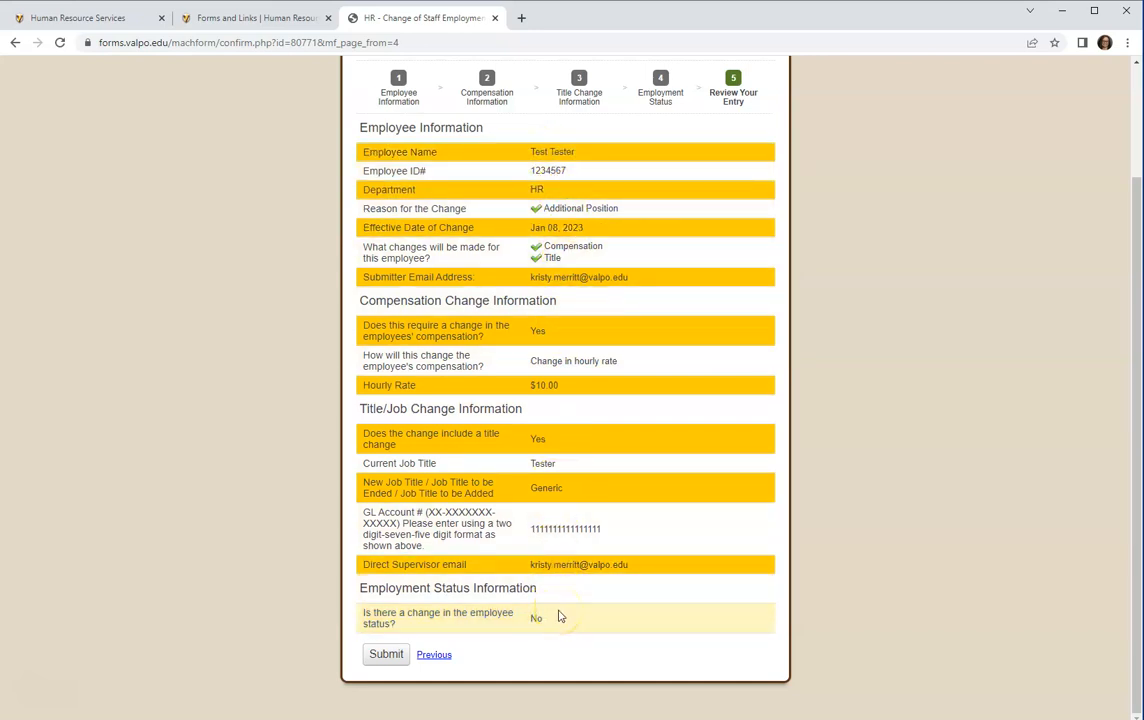
click(380, 656)
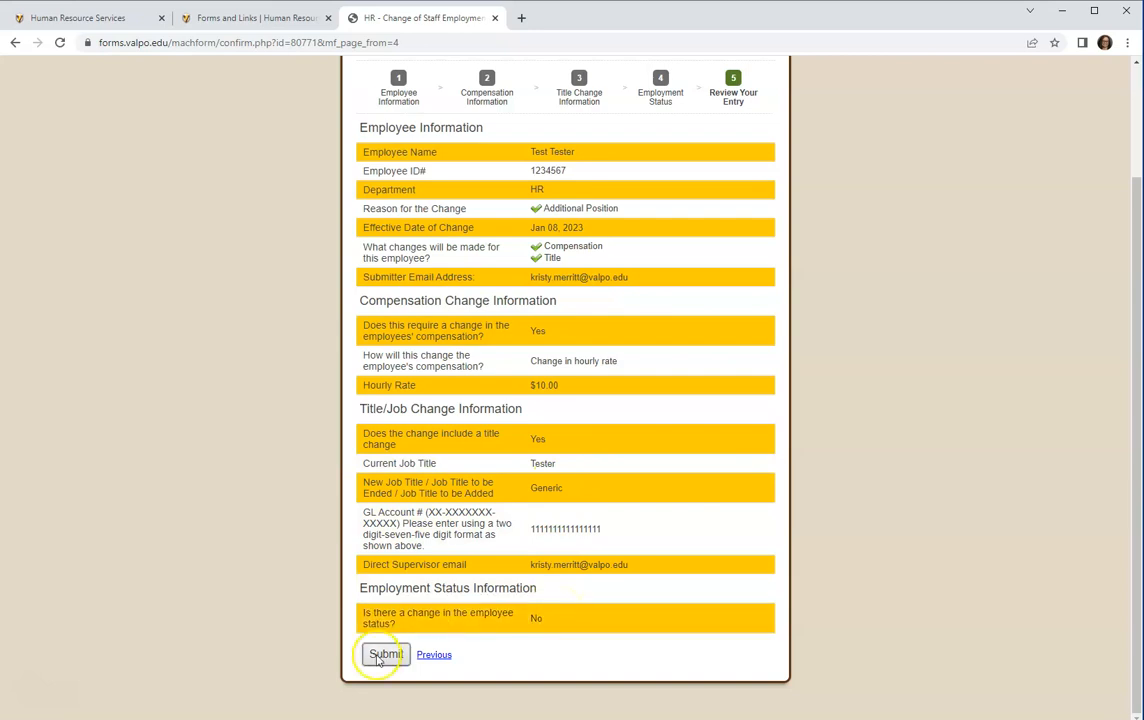